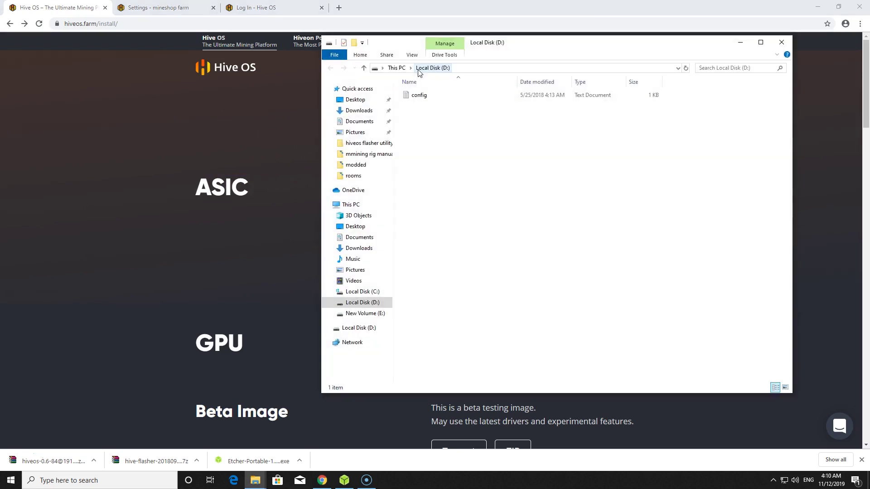
Check Local Disk (D:) among the connected drives in This PC, and return to the Hive OS install page
click(305, 112)
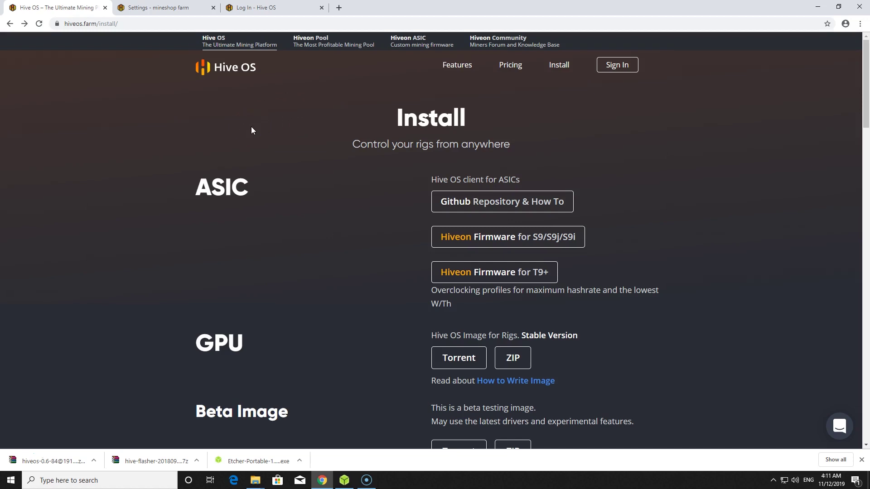
click(866, 100)
drag(865, 100, 866, 107)
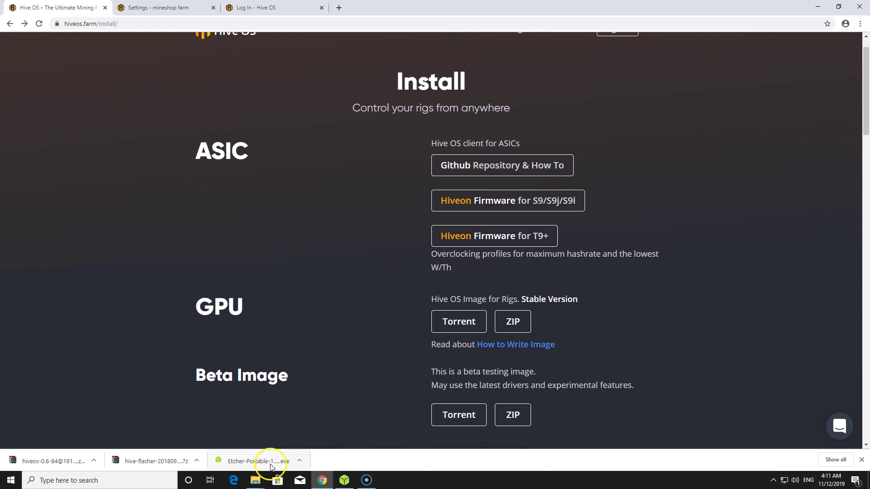
click(256, 480)
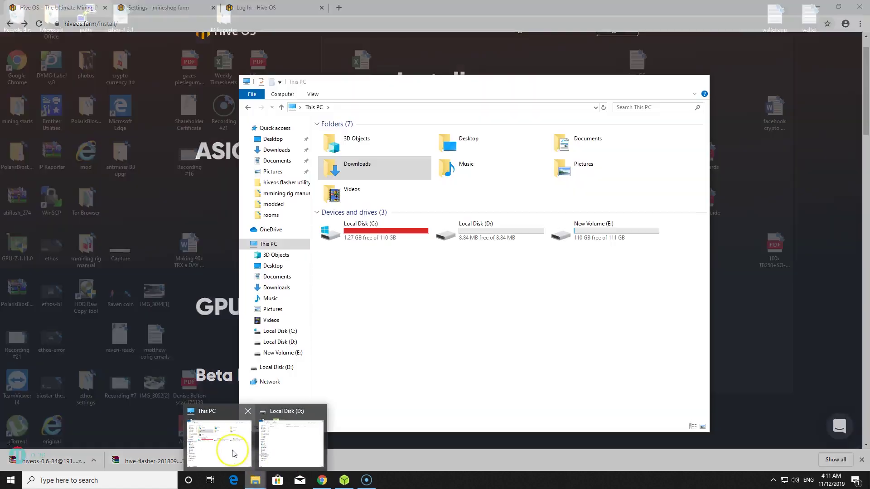
click(233, 454)
drag(533, 302, 464, 216)
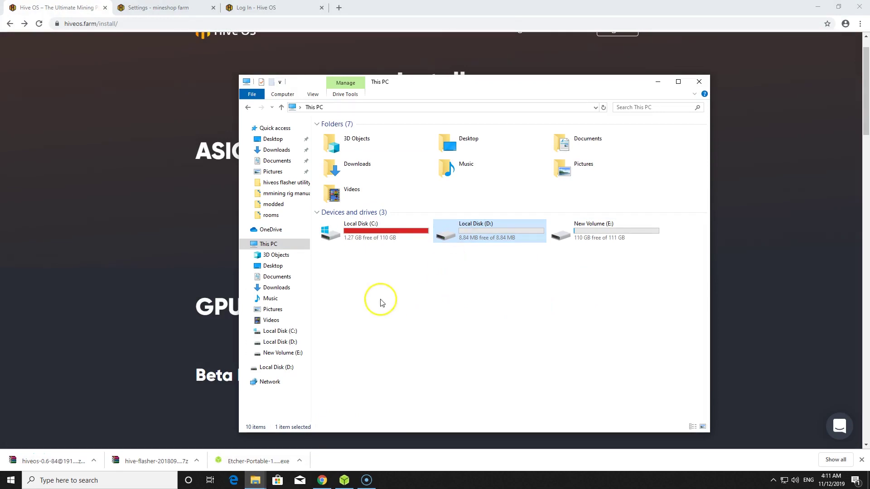
click(62, 168)
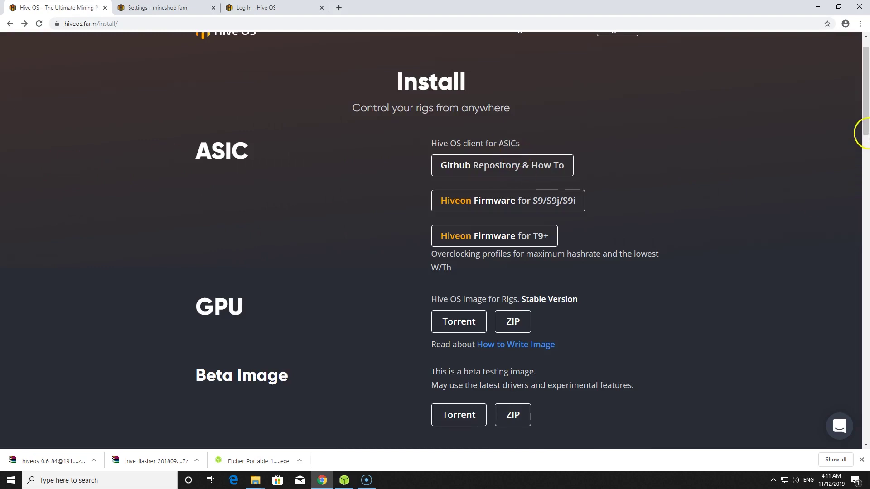
Open the download.hiveos.farm directory linked under Flashing Utility on the Hive OS install page
drag(864, 122, 849, 176)
click(583, 255)
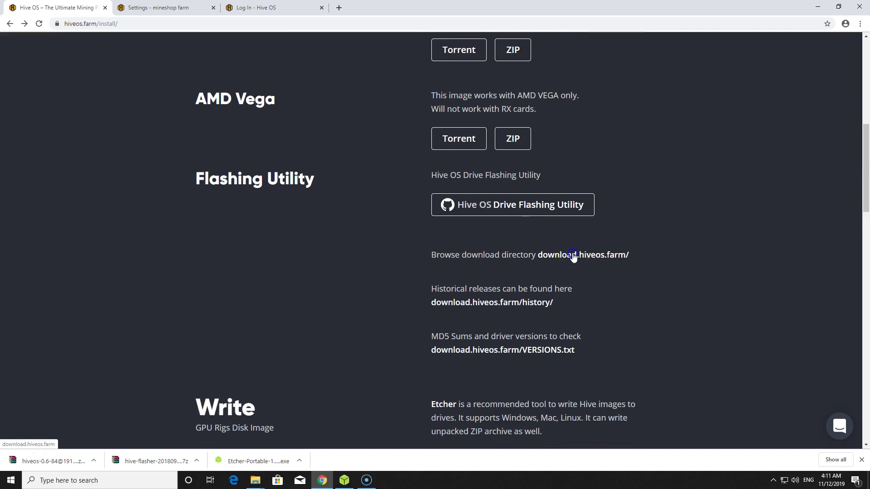
click(9, 24)
click(149, 23)
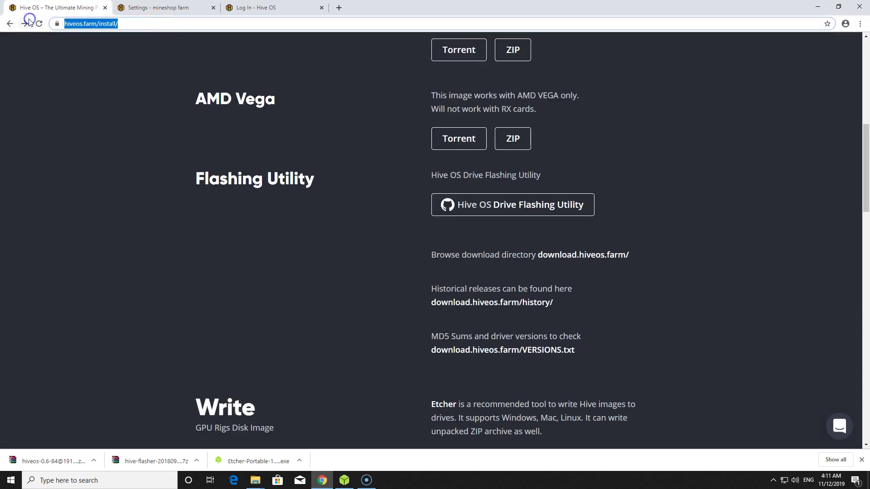
click(24, 24)
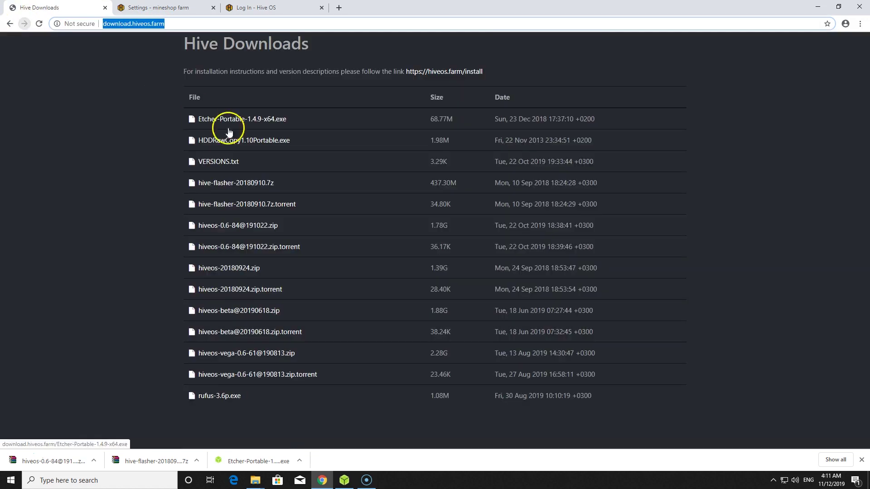
key(alt+Left)
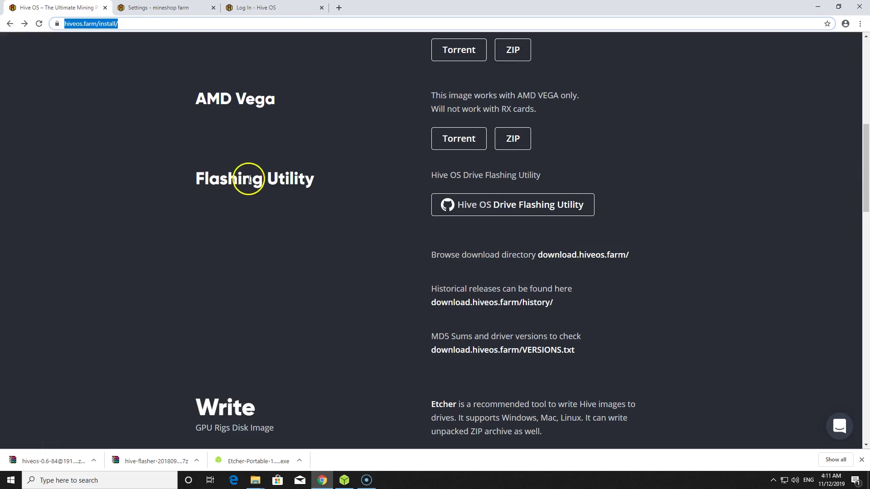
click(568, 260)
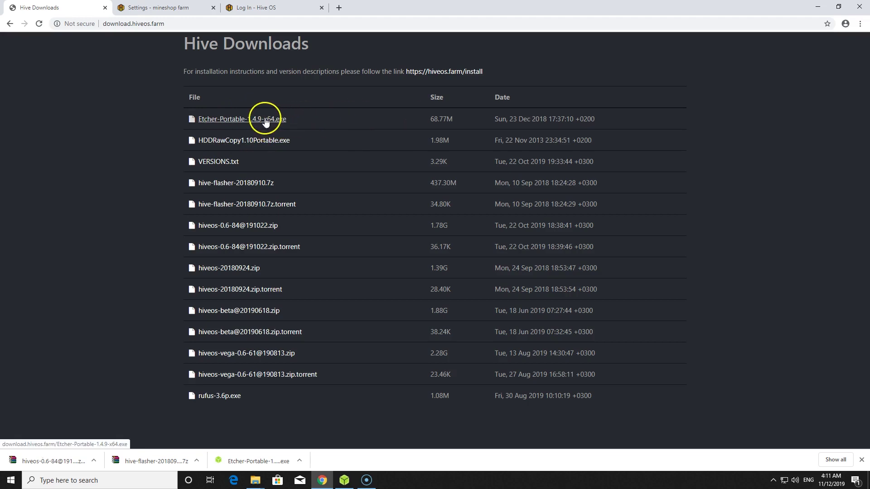
click(221, 122)
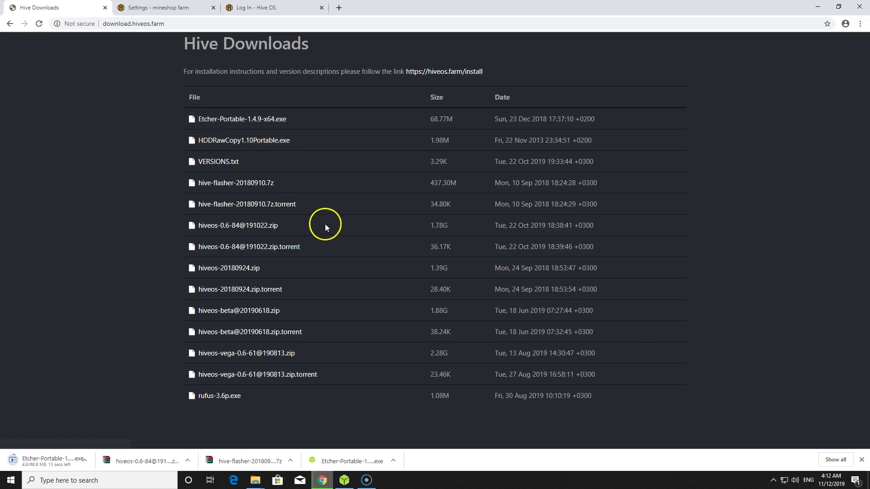
click(222, 187)
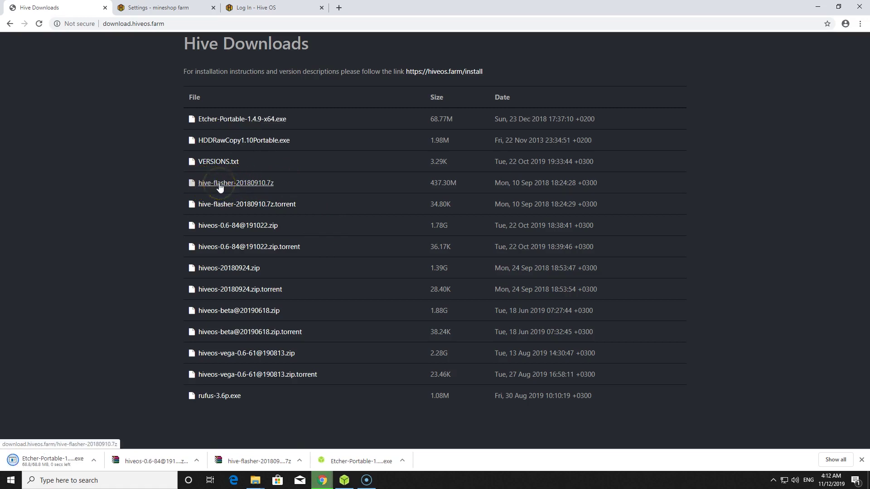
click(231, 228)
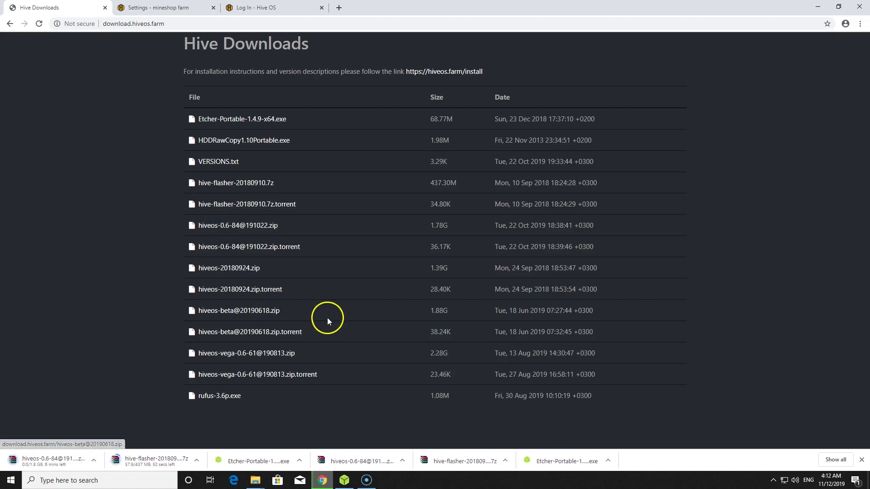
Switch to File Explorer and show the extracted Etcher and disc image files in the hiveos flasher utility folder
mouse_move(322, 479)
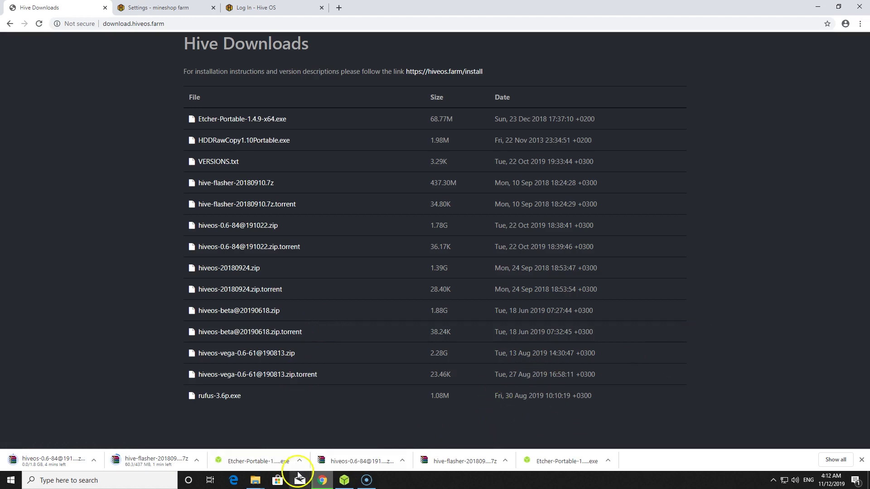
mouse_move(260, 481)
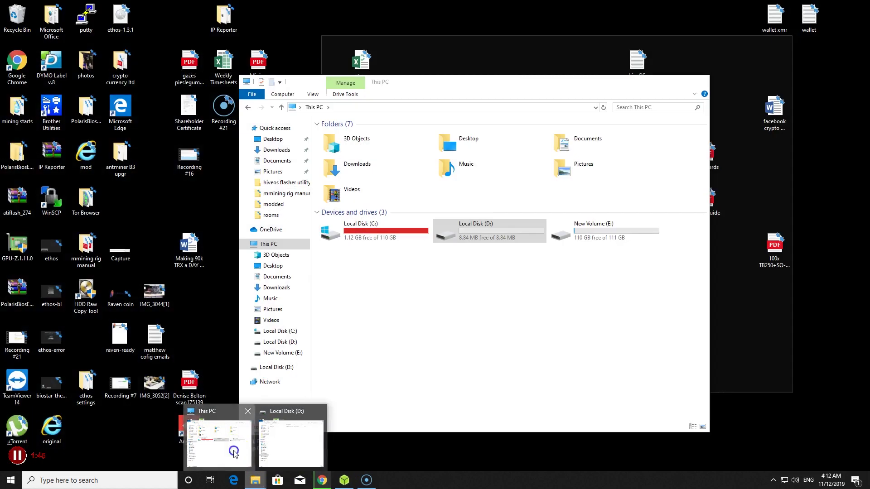
click(234, 452)
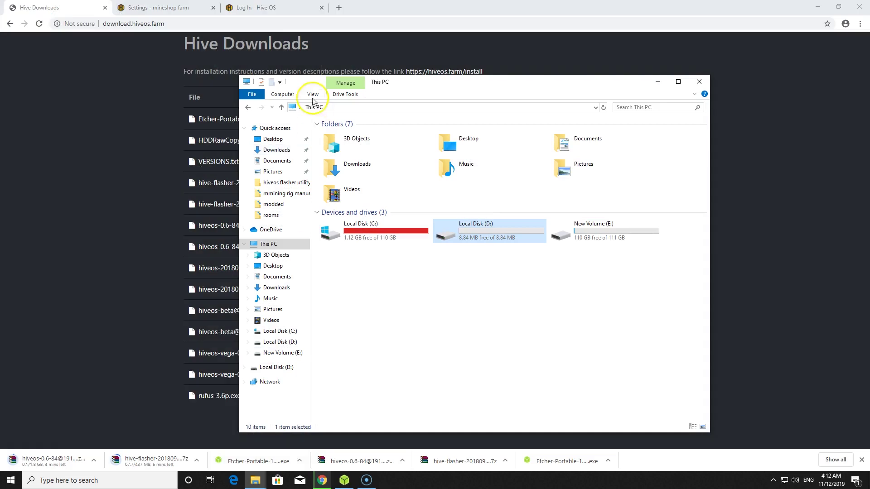
click(289, 186)
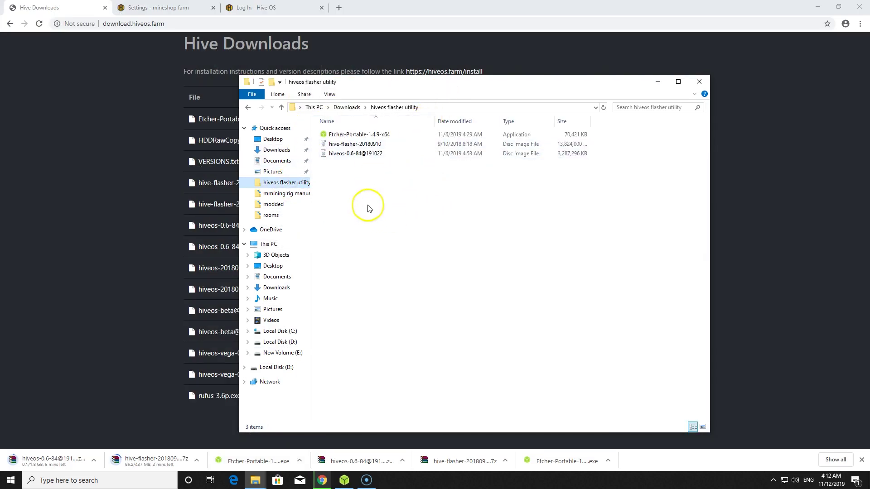
drag(352, 184, 334, 142)
click(379, 235)
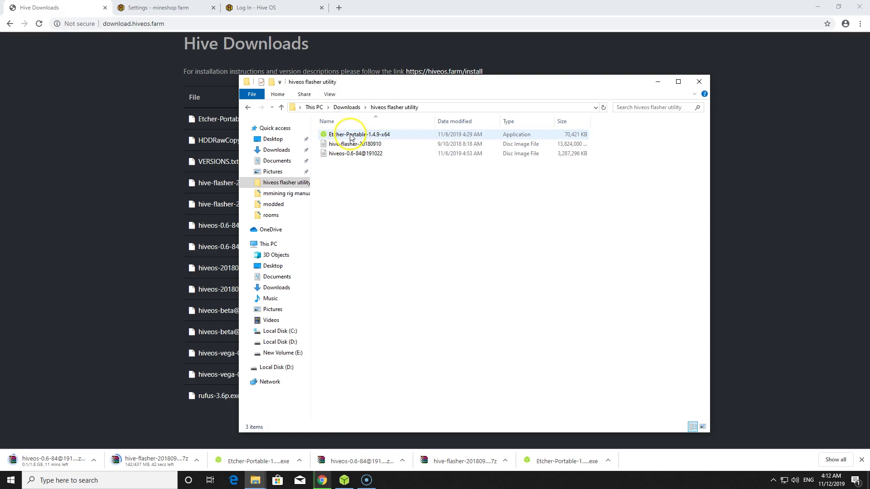
Switch to Etcher and flash the hive-flasher-20180910 image onto the ASMedia AS2115 SCSI Disk Device
click(344, 480)
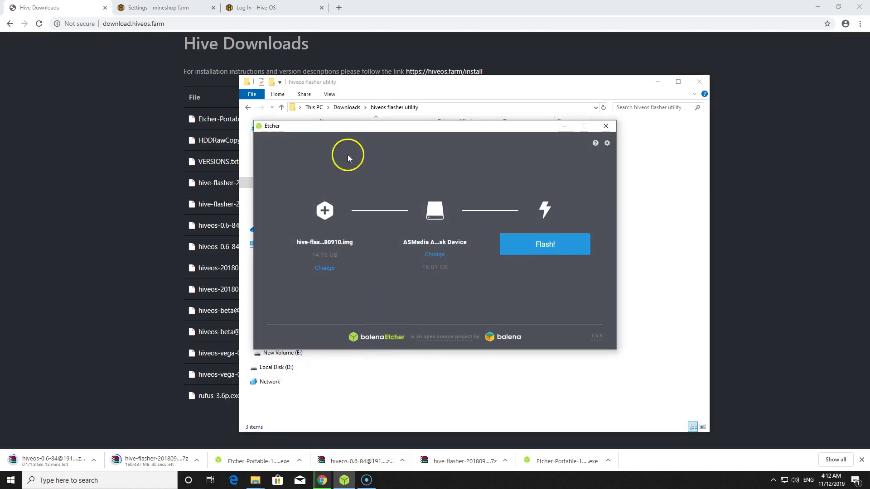
click(324, 269)
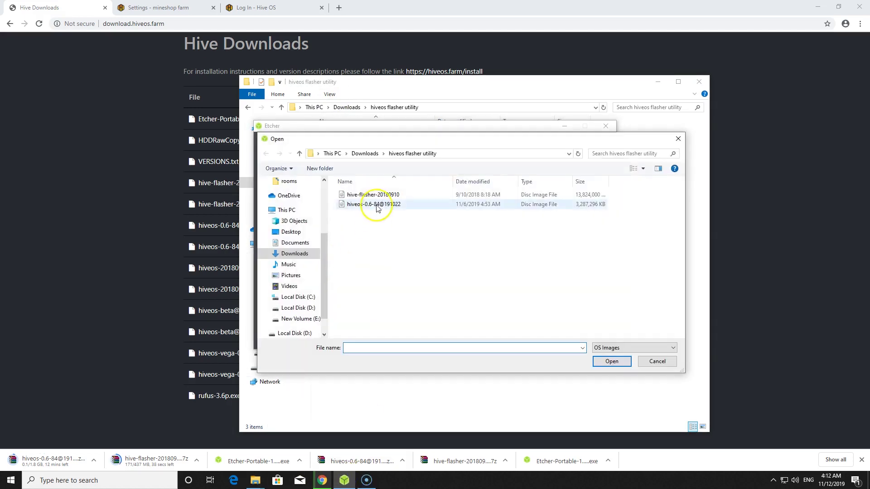
click(354, 199)
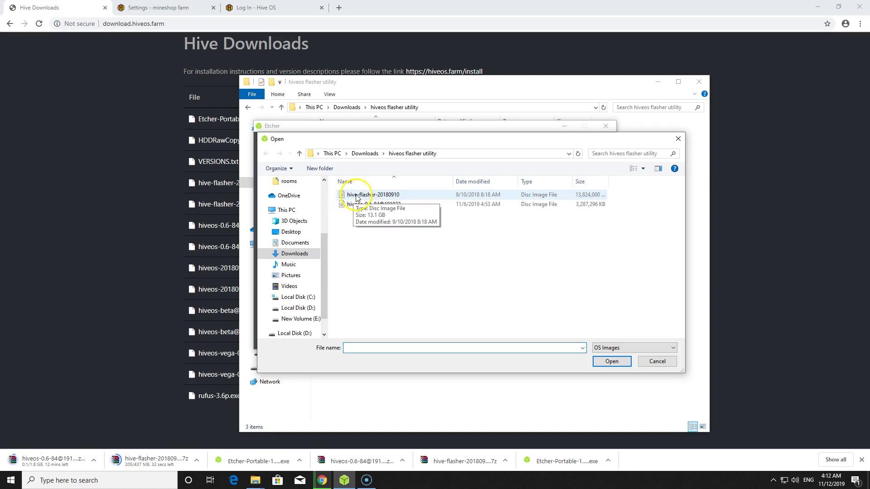
double_click(364, 198)
click(431, 256)
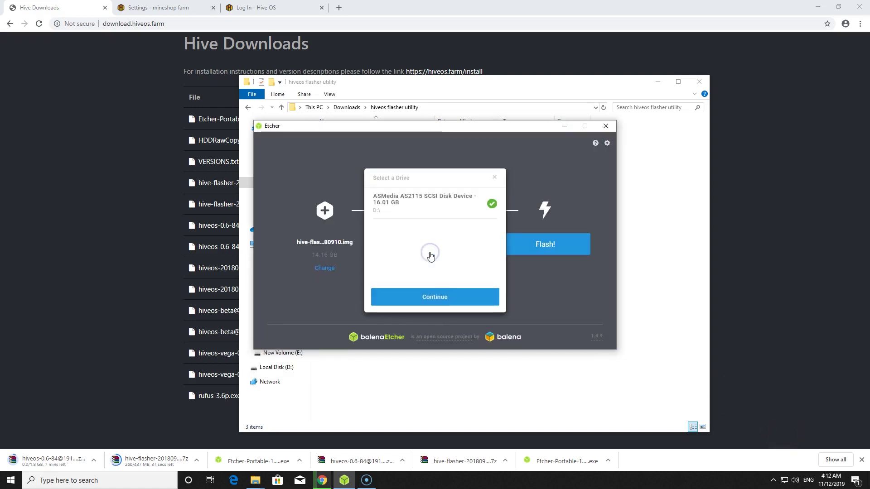
click(441, 299)
click(536, 243)
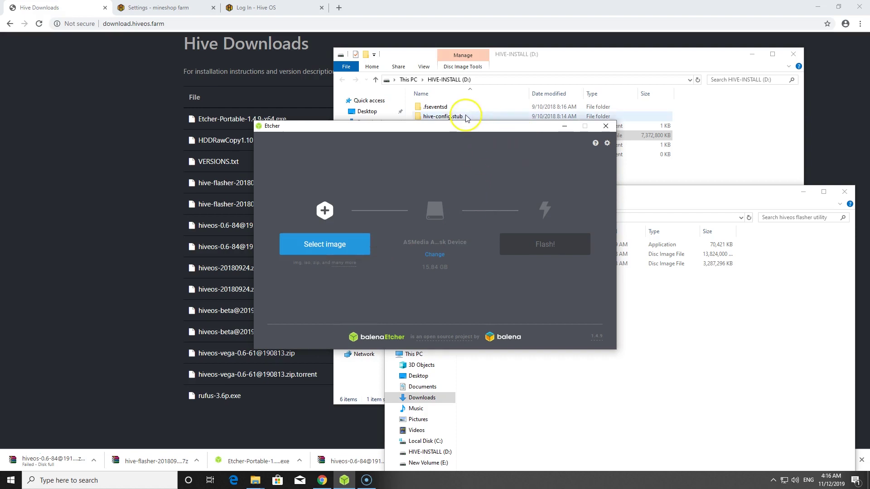
Minimize Etcher and move the HIVE-INSTALL (D:) window clear of the hiveos flasher utility window so both file lists show
click(565, 128)
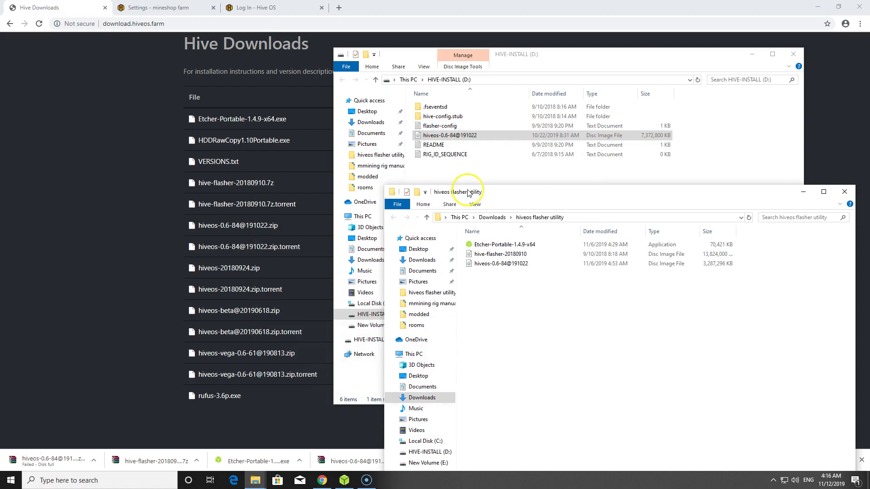
click(498, 264)
drag(566, 54, 312, 27)
click(550, 247)
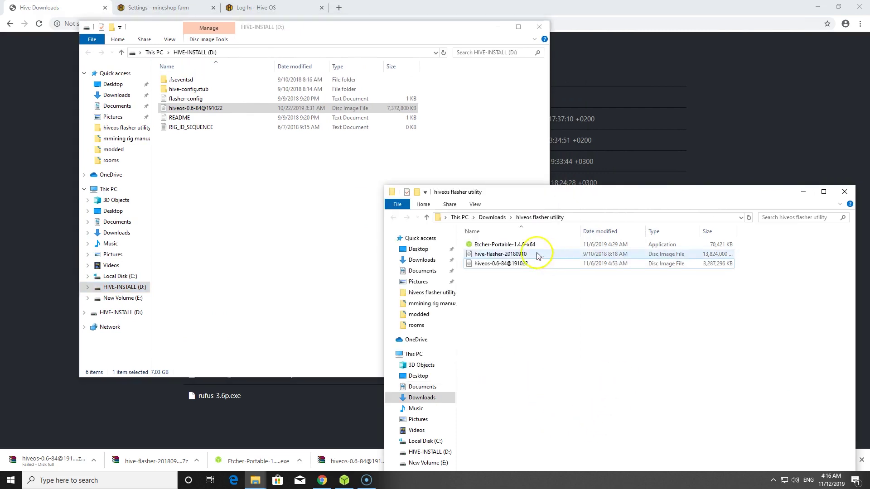
Try to copy the hiveos-0.6-84@191022 disc image from the hiveos flasher utility folder to the HIVE-INSTALL (D:) drive
right_click(504, 265)
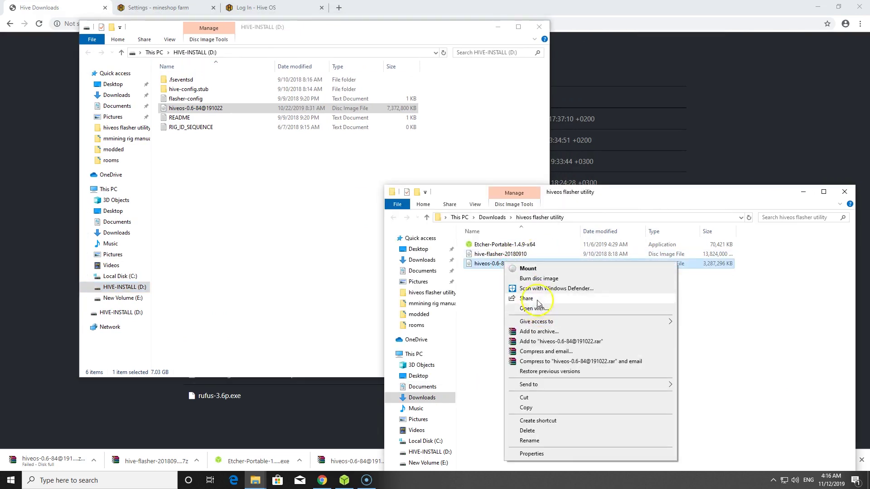
click(526, 408)
right_click(227, 188)
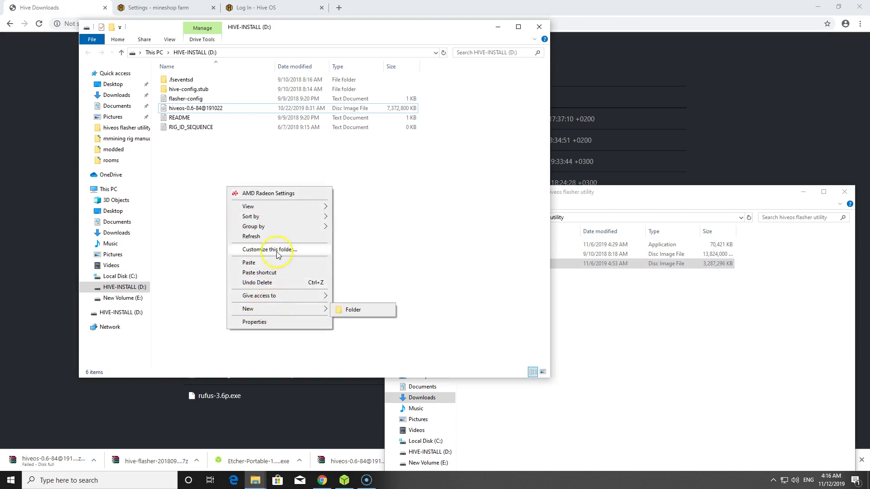
click(272, 264)
click(380, 199)
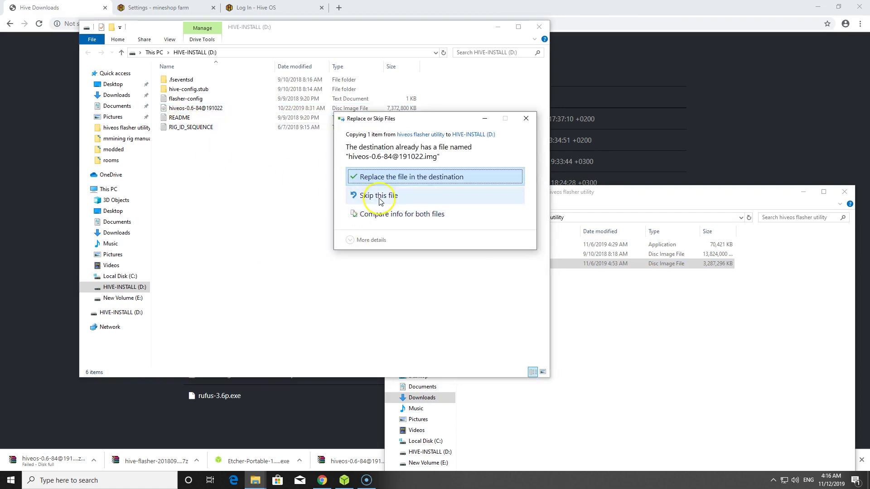
click(525, 118)
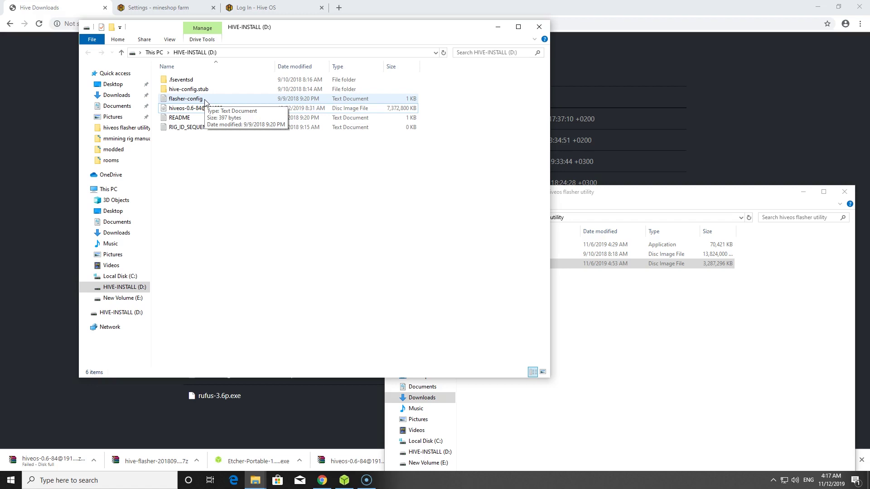
Open the rig-config-example text file from the hive-config.stub folder on HIVE-INSTALL (D:)
double_click(187, 89)
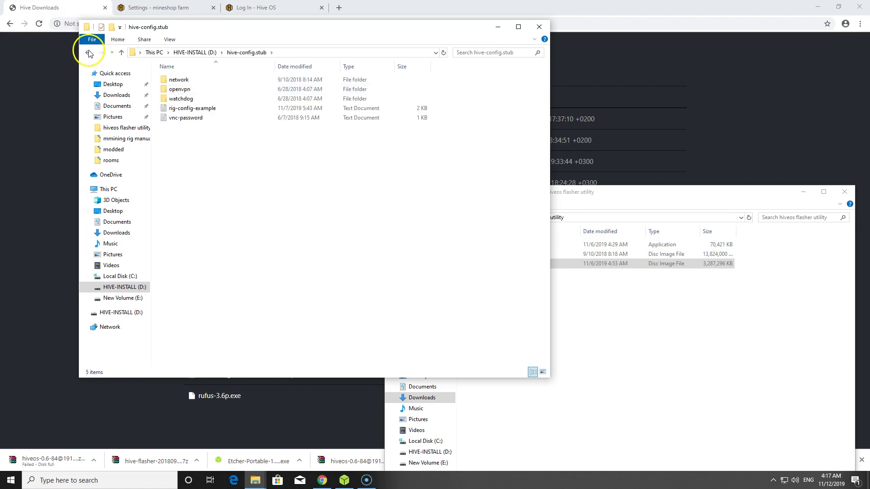
click(89, 52)
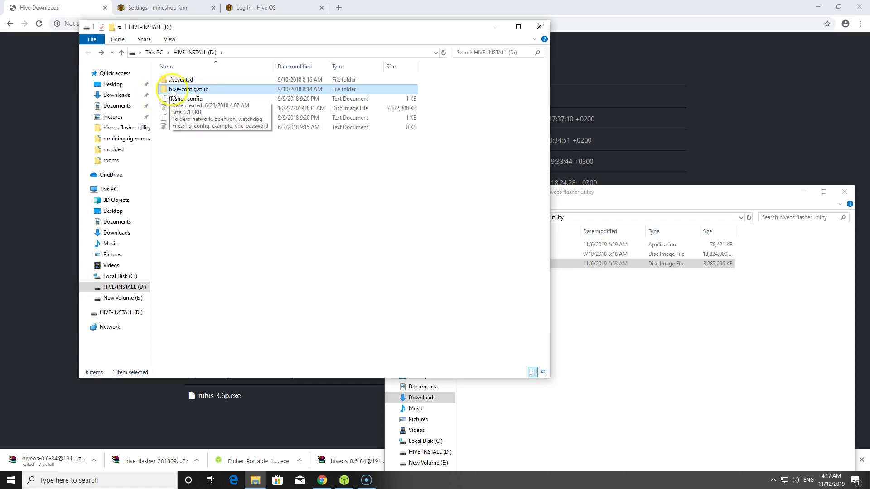
click(198, 92)
double_click(198, 91)
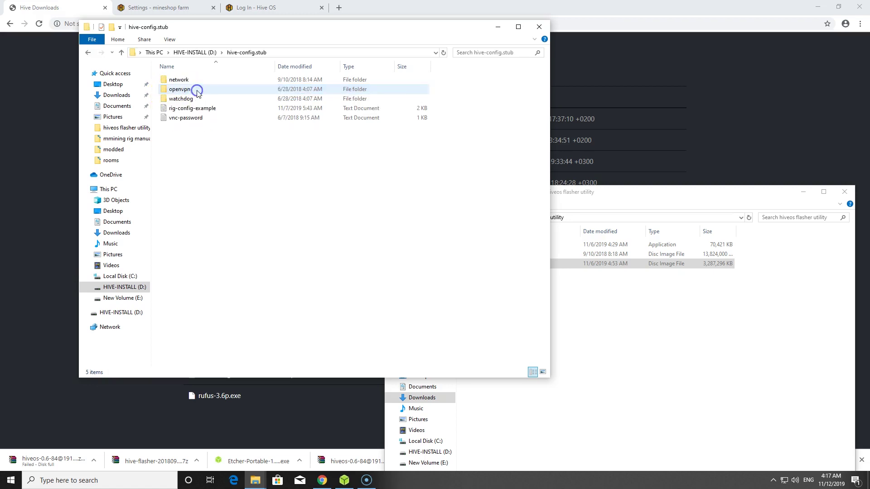
double_click(178, 110)
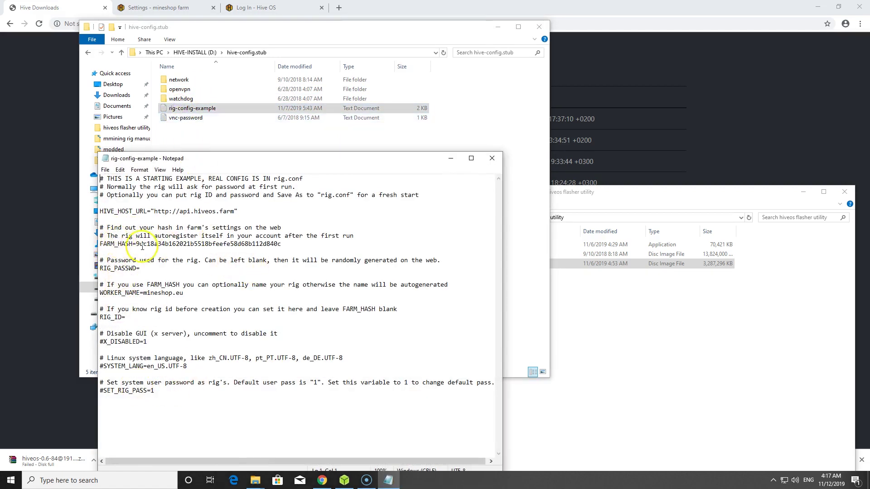
Switch to the mineshop farm settings page in Chrome and select the whole farm hash
click(31, 101)
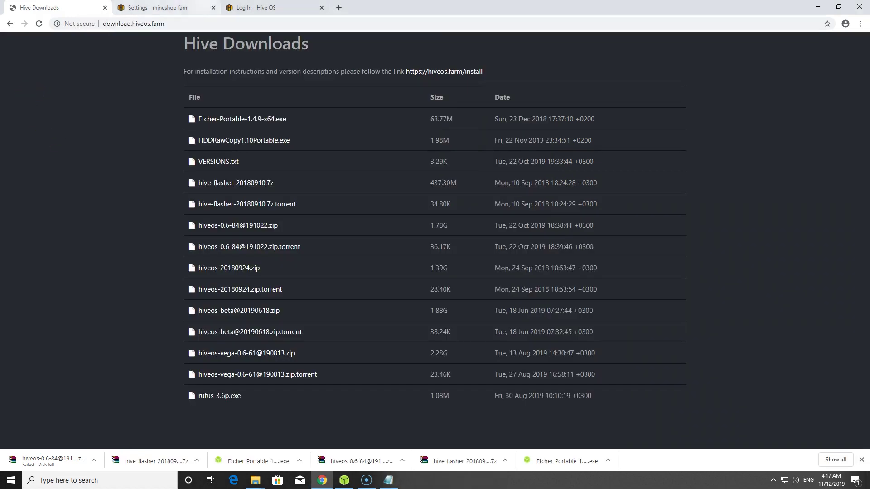
click(171, 7)
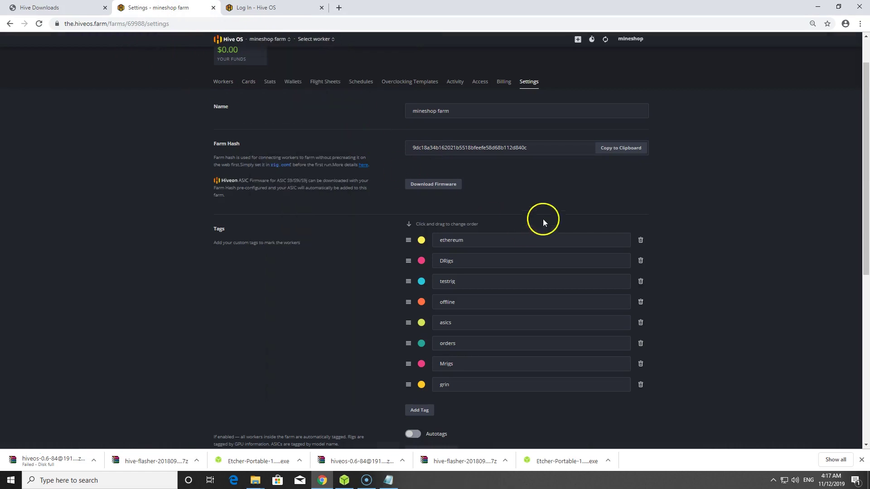
double_click(534, 147)
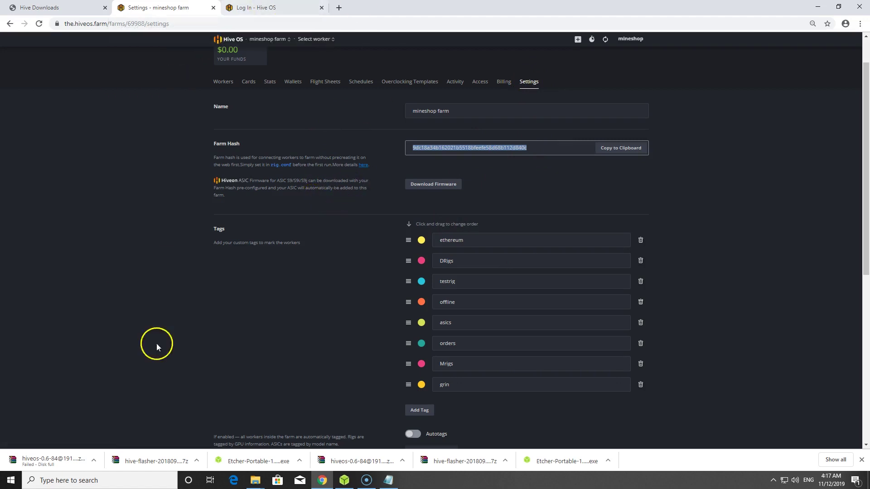
Return to the rig-config-example file in Notepad and highlight the FARM_HASH value to compare it with the farm settings
click(388, 480)
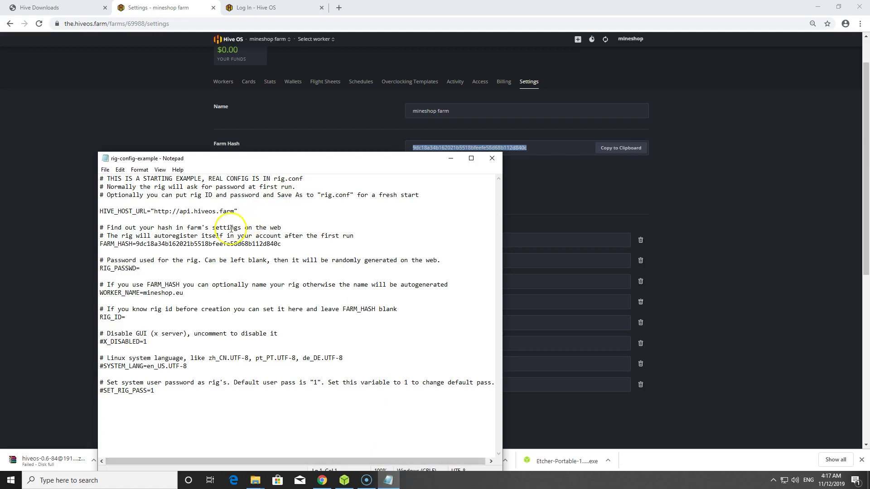
drag(283, 245, 137, 247)
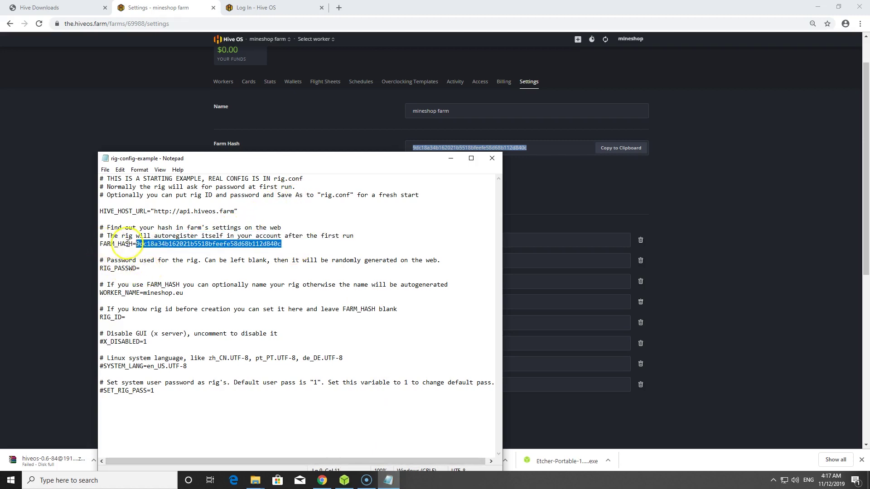
click(172, 391)
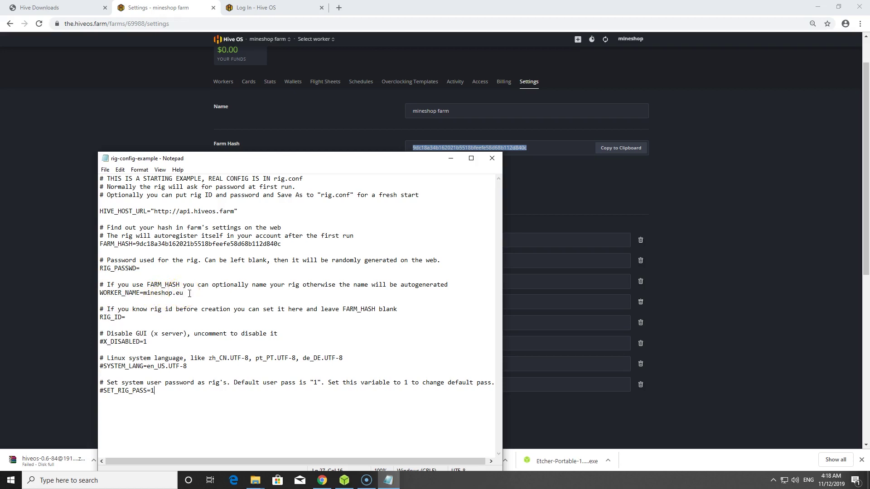
Highlight the WORKER_NAME value mineshop.eu in the rig-config-example file, bringing Notepad back in front of the HIVE-INSTALL (D:) window
drag(183, 293, 150, 297)
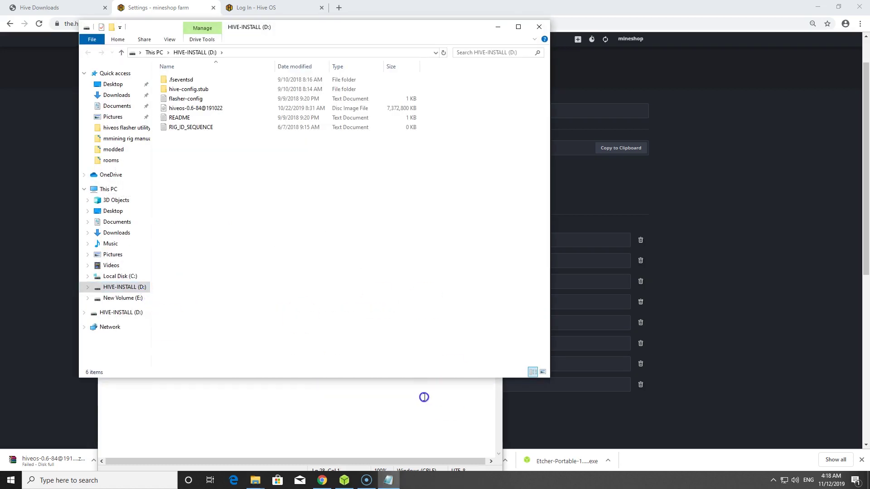
click(423, 396)
drag(184, 294, 143, 294)
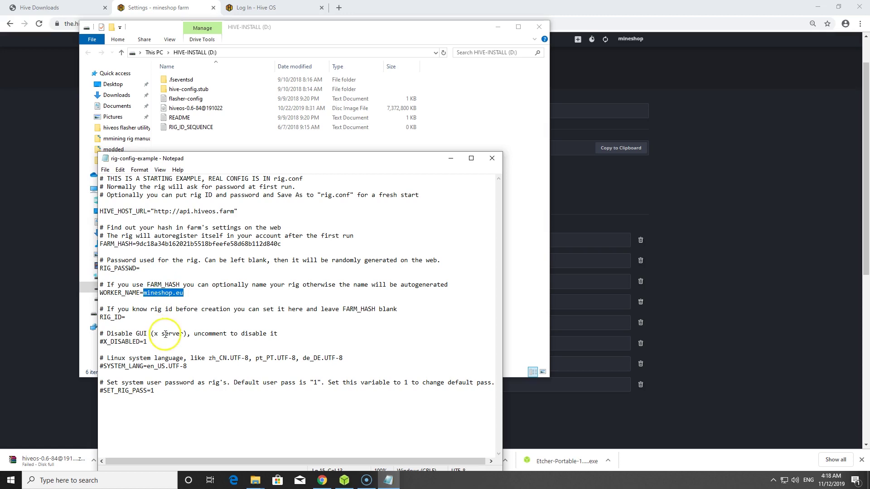